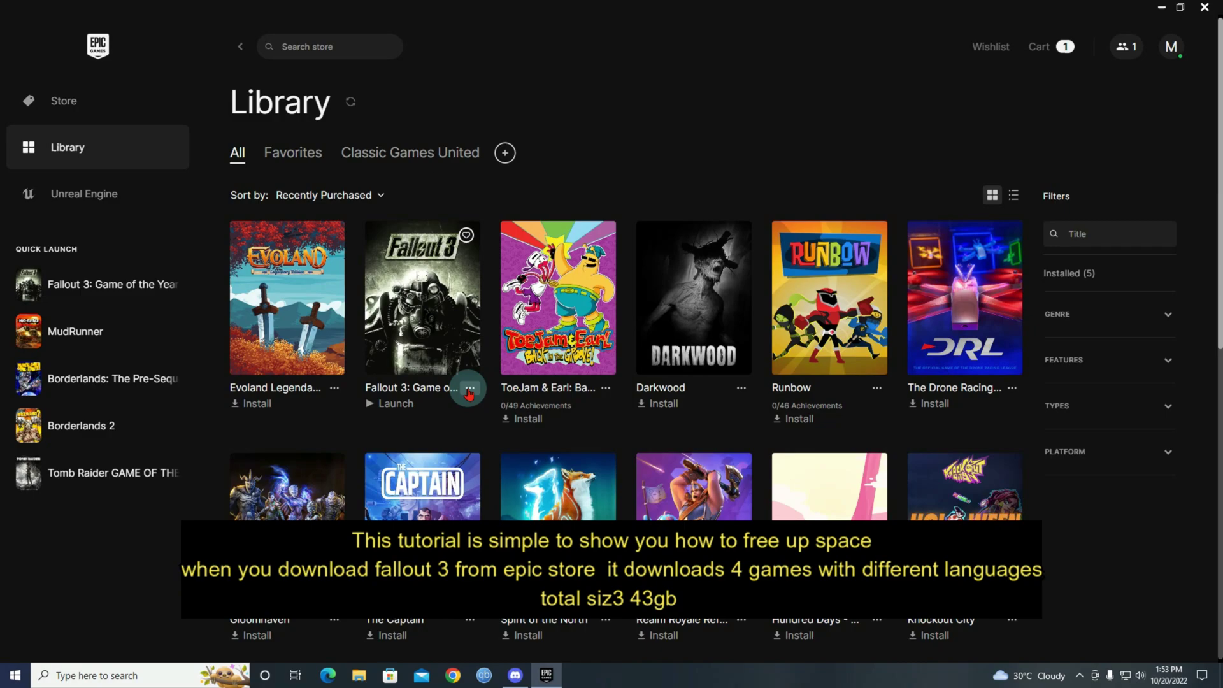
Check the Fallout 3 options in the library, then switch to File Explorer and open C:\Program Files\Epic Games\fallout3\Fallout 3 GOTY English
click(470, 390)
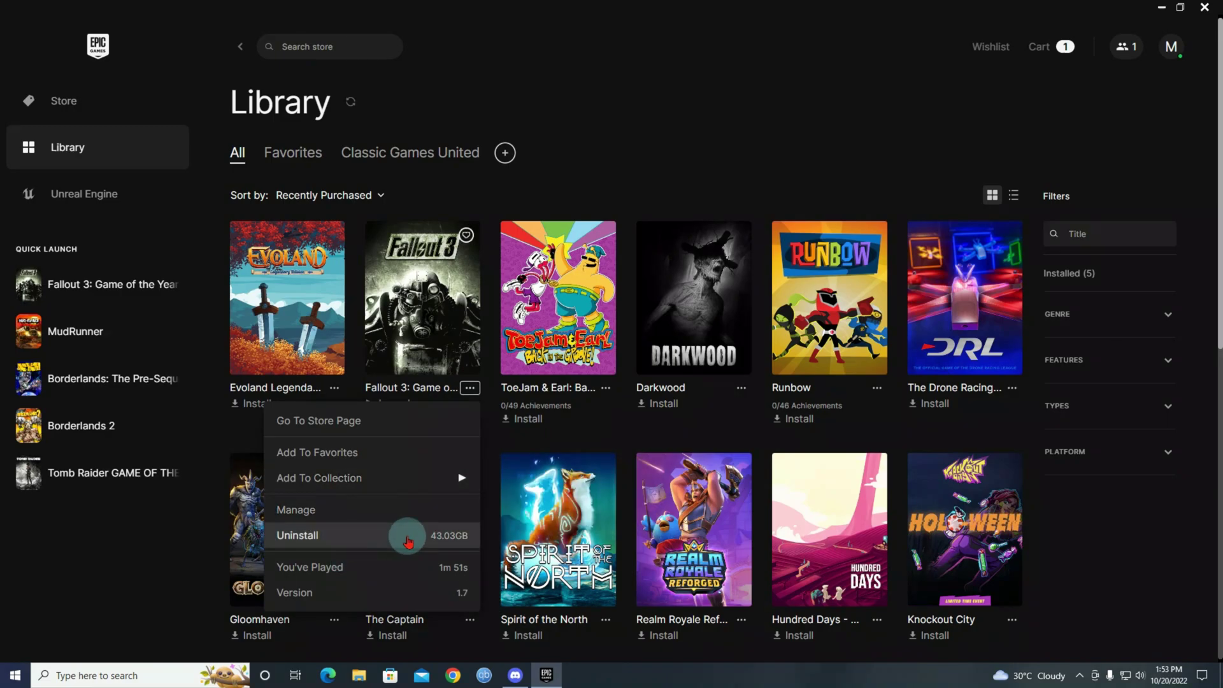
click(358, 675)
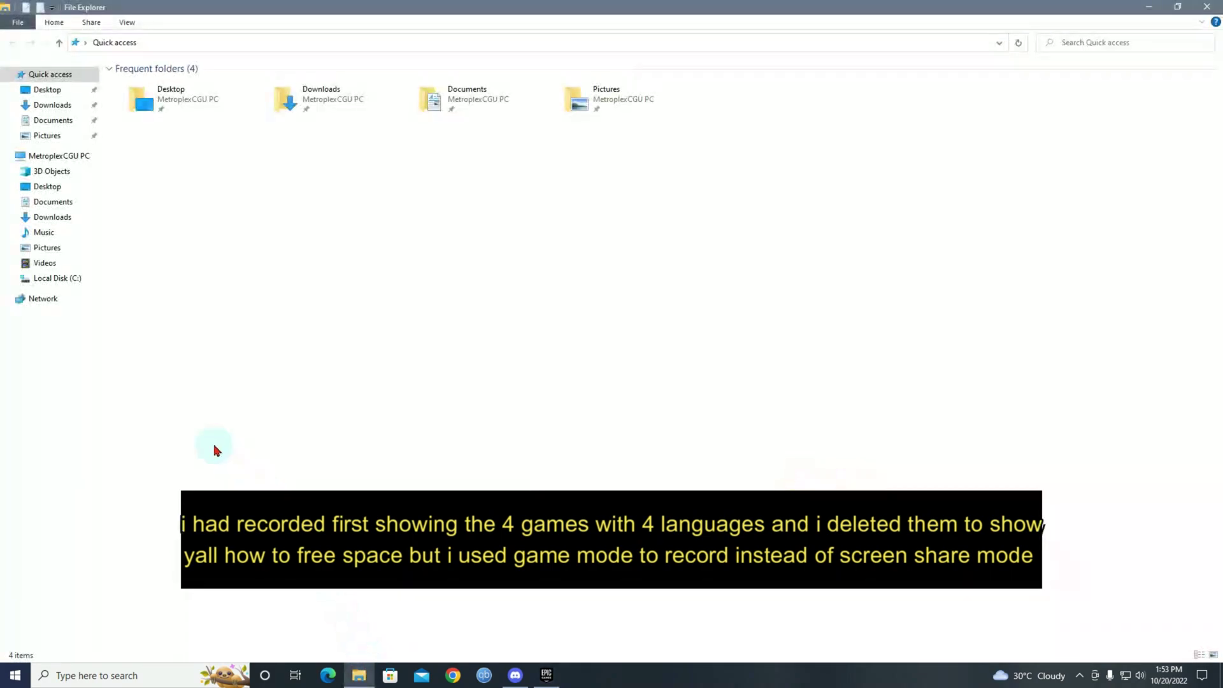
click(72, 278)
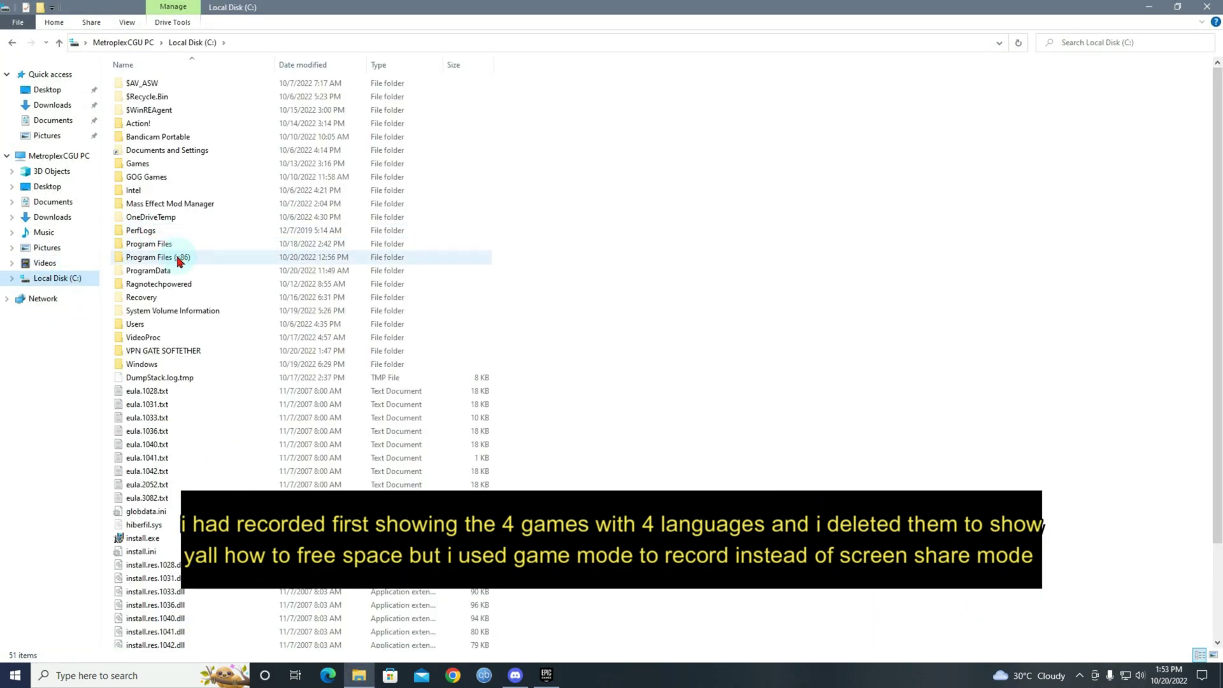
double_click(146, 244)
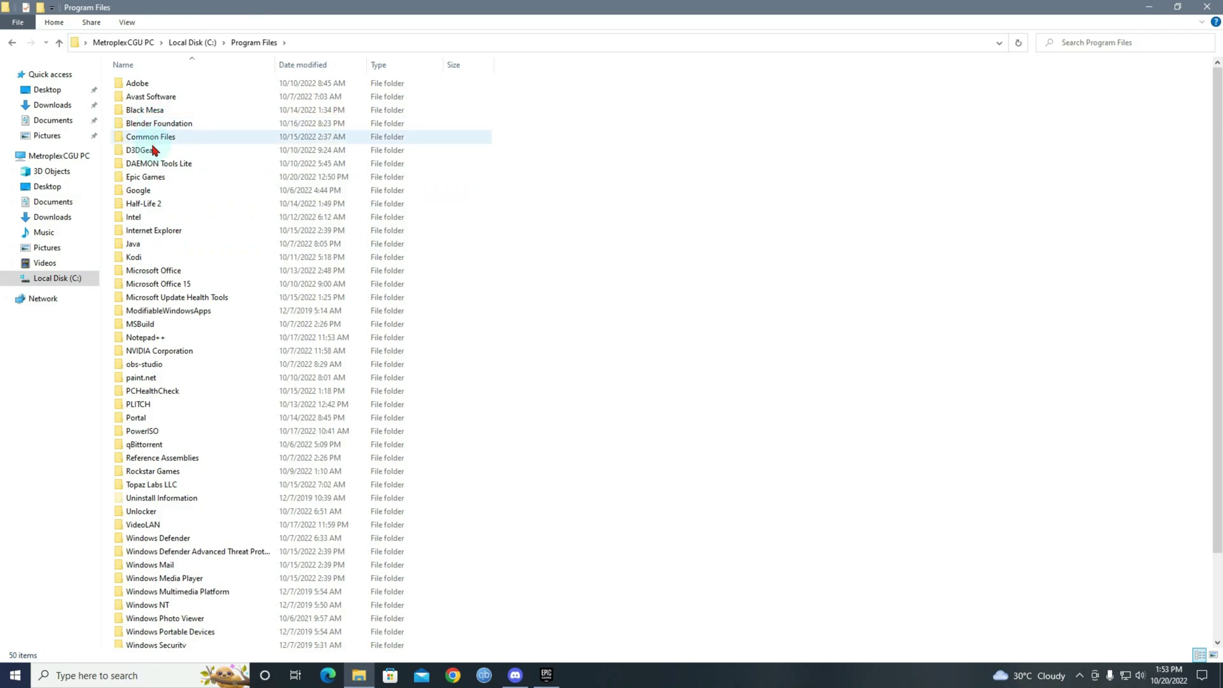
double_click(150, 176)
click(151, 111)
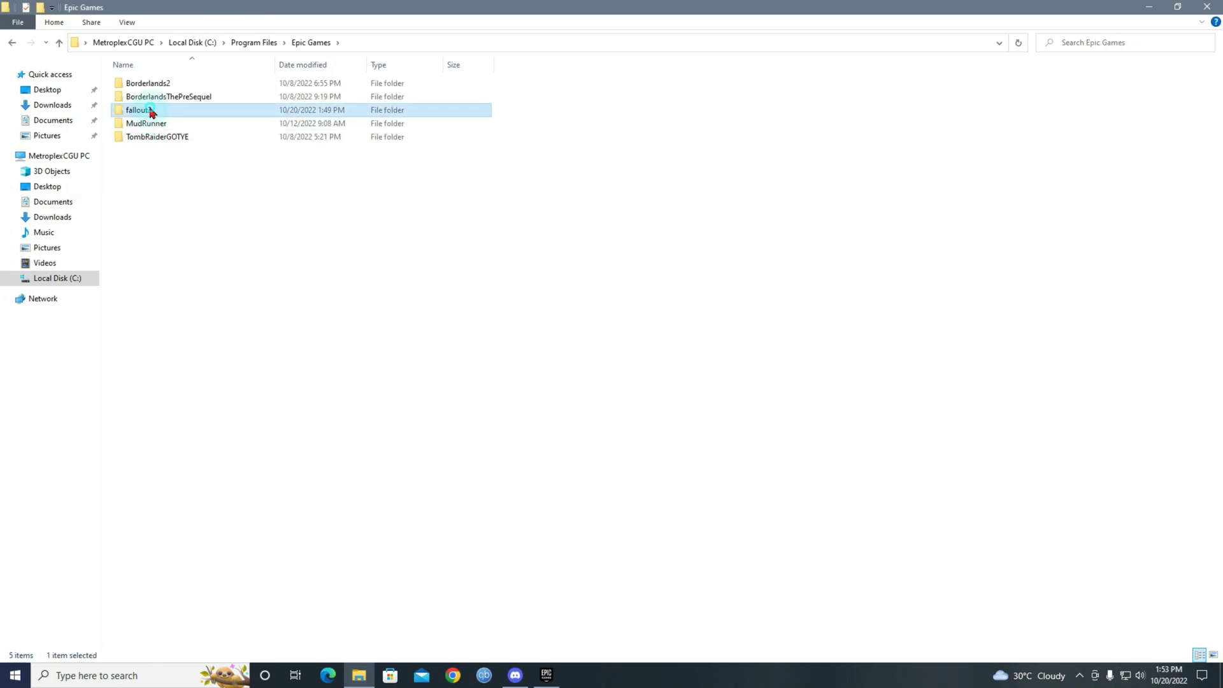
double_click(151, 111)
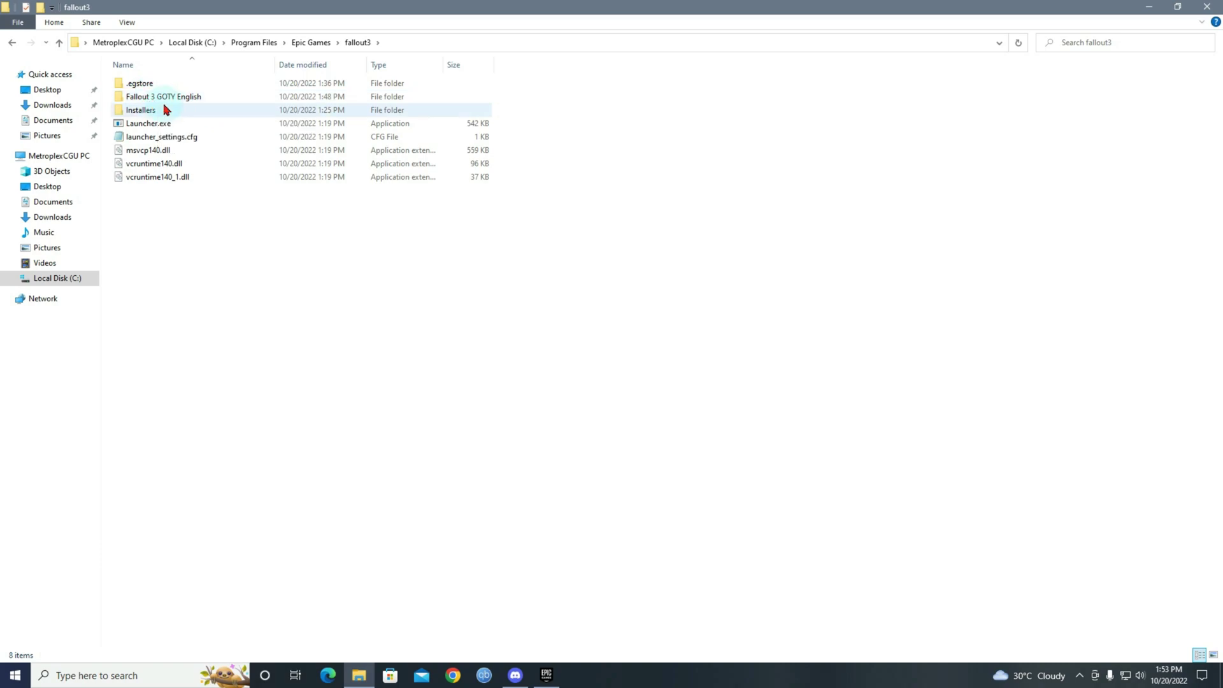
mouse_move(152, 100)
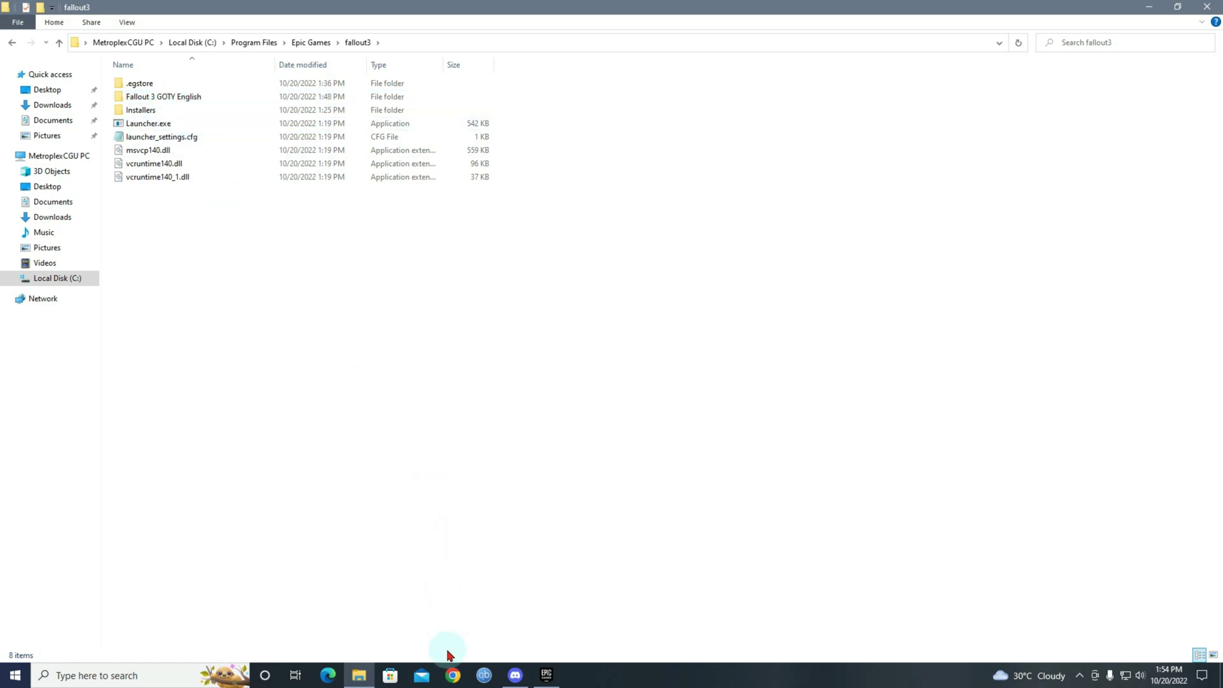
double_click(151, 100)
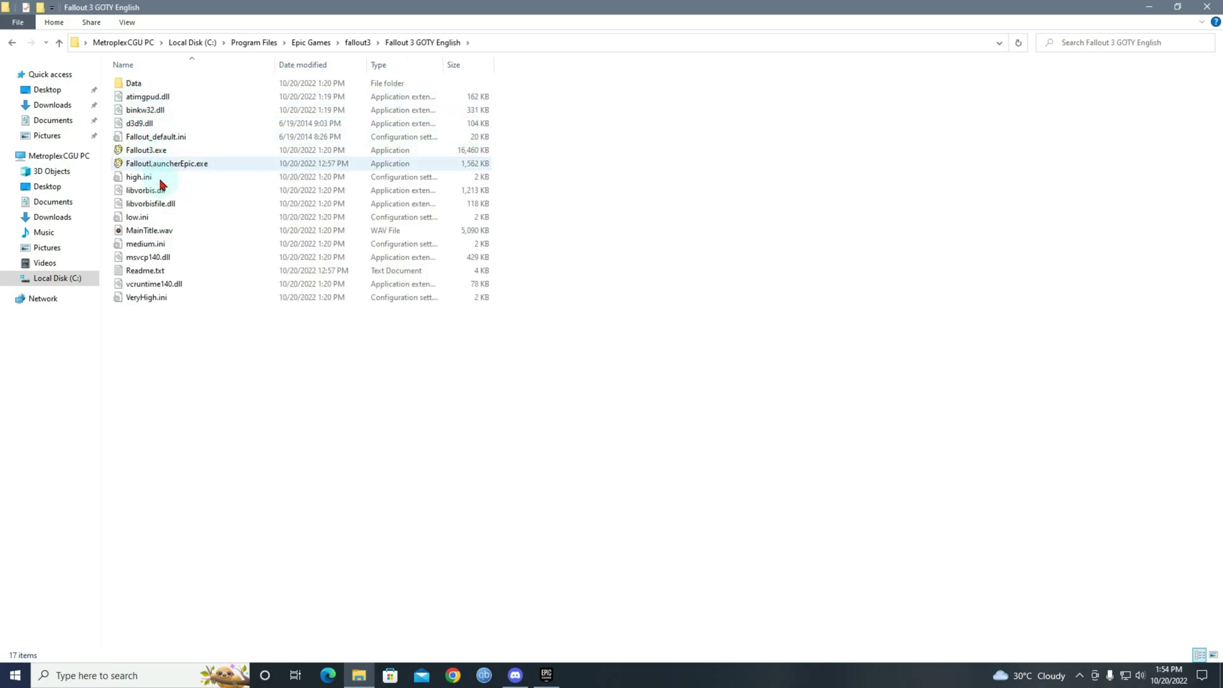
Switch to Chrome, maximize it and open the Nexus Mods page for Fallout 3 Windows 7 and 8 Fix
click(454, 676)
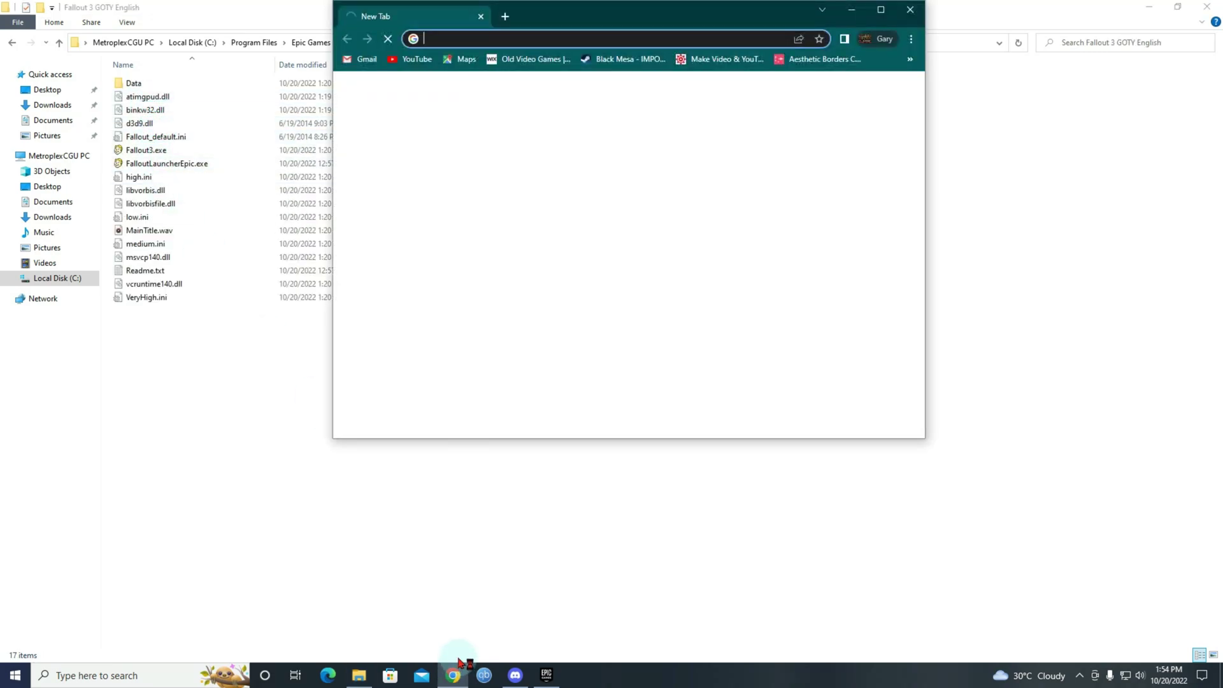
click(881, 10)
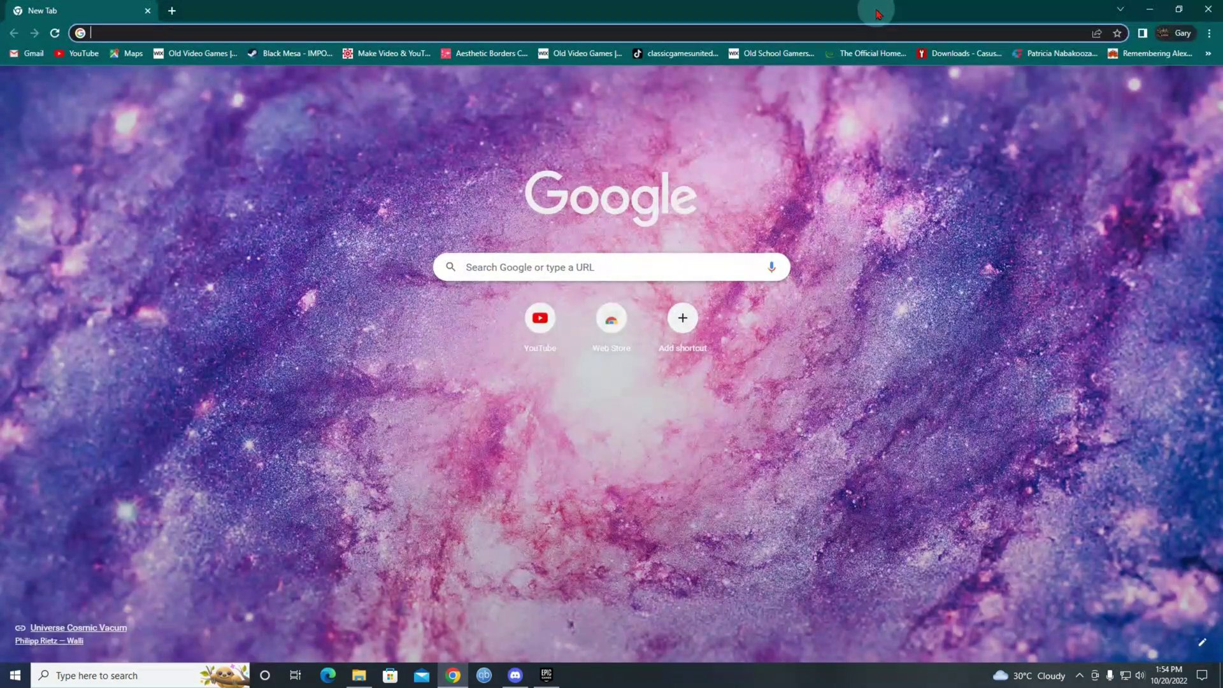
click(835, 31)
text(nex)
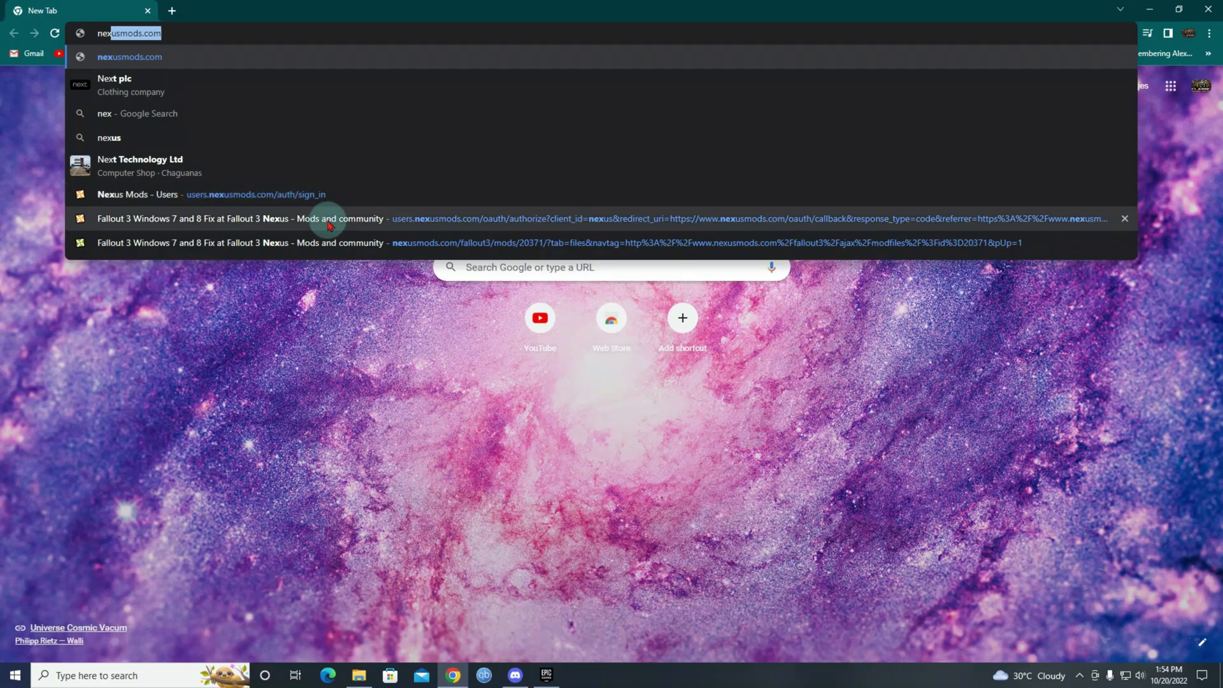
click(325, 219)
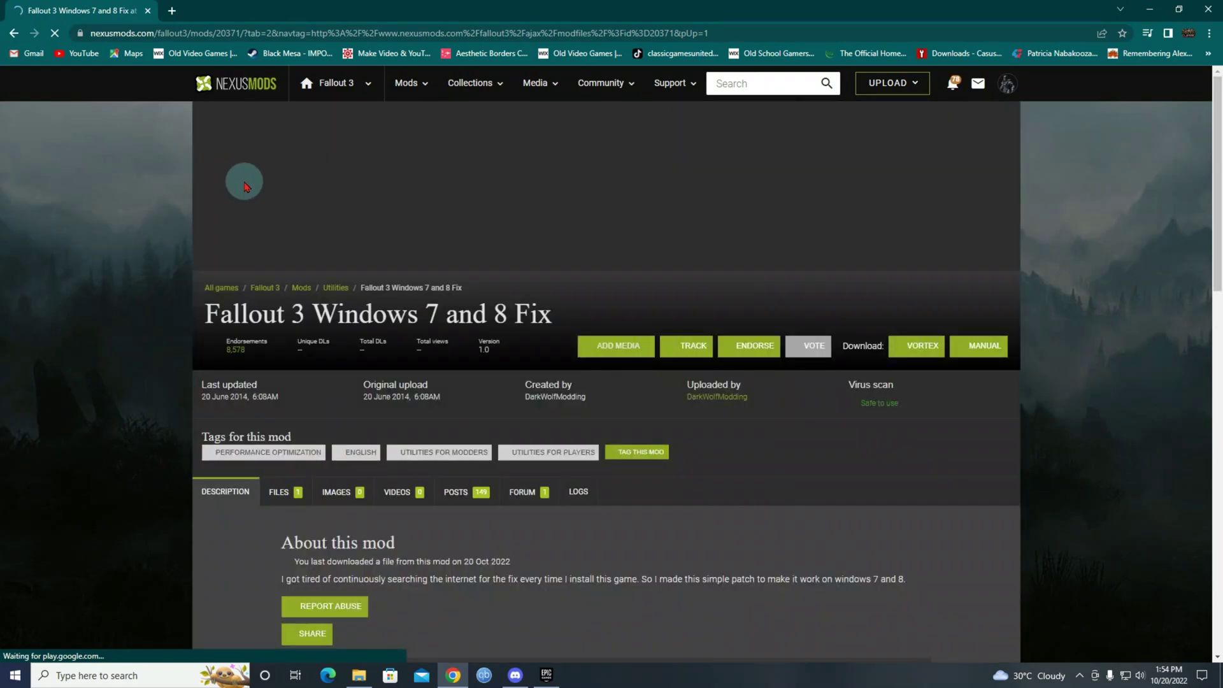
View the mod's main files to find the Win 7 and 8 patch download, and minimize the browser
click(325, 487)
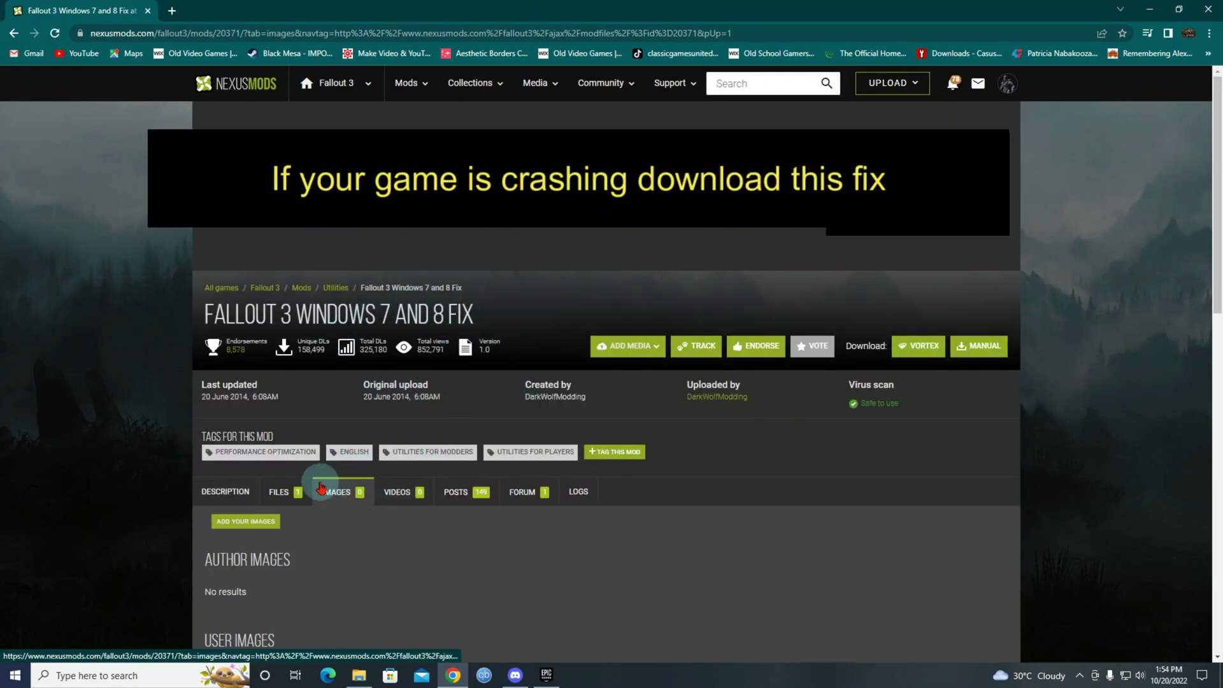
click(280, 491)
scroll(287, 471, down, 2)
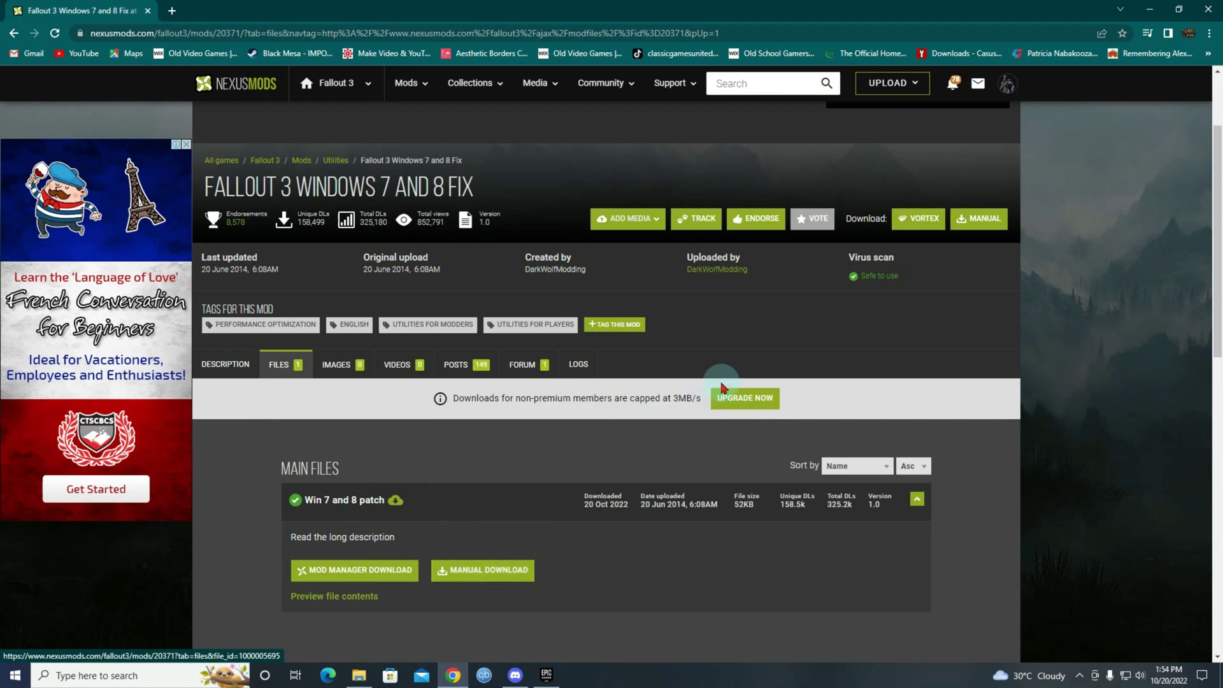
click(1150, 8)
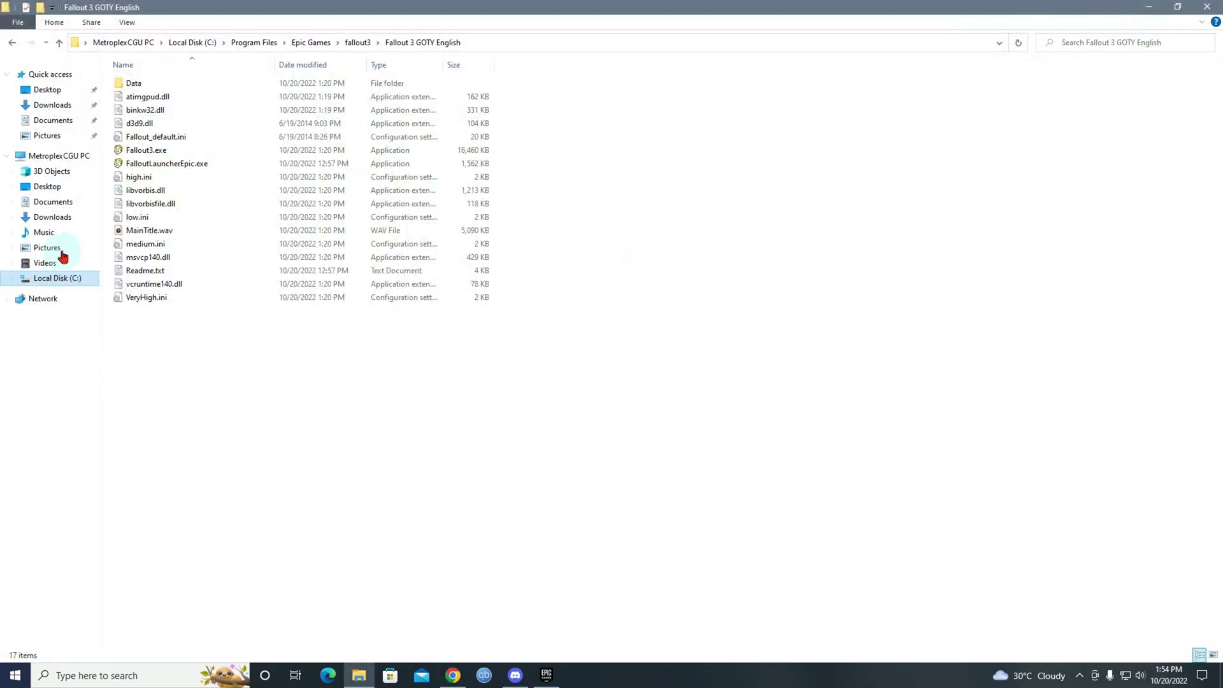
Copy d3d9.dll and Fallout_default.ini from the Source Files folder inside Downloads\Fallout 3 Win 7 and 8 fix
click(52, 217)
double_click(158, 114)
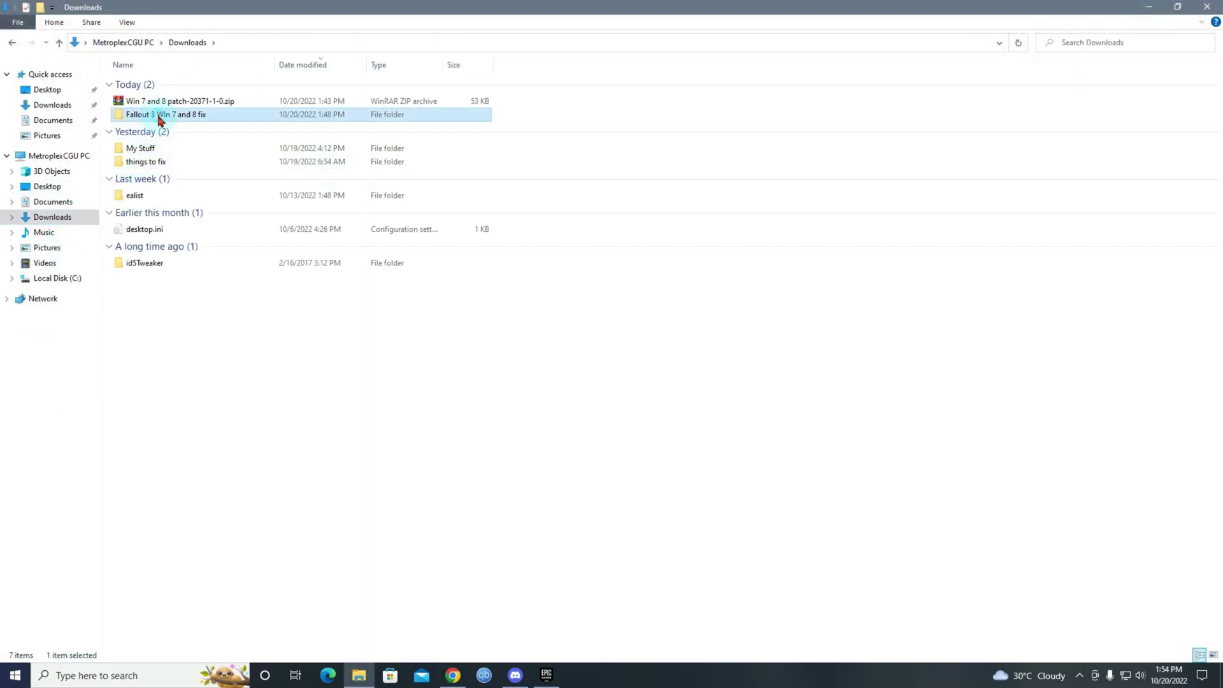
click(146, 84)
double_click(147, 85)
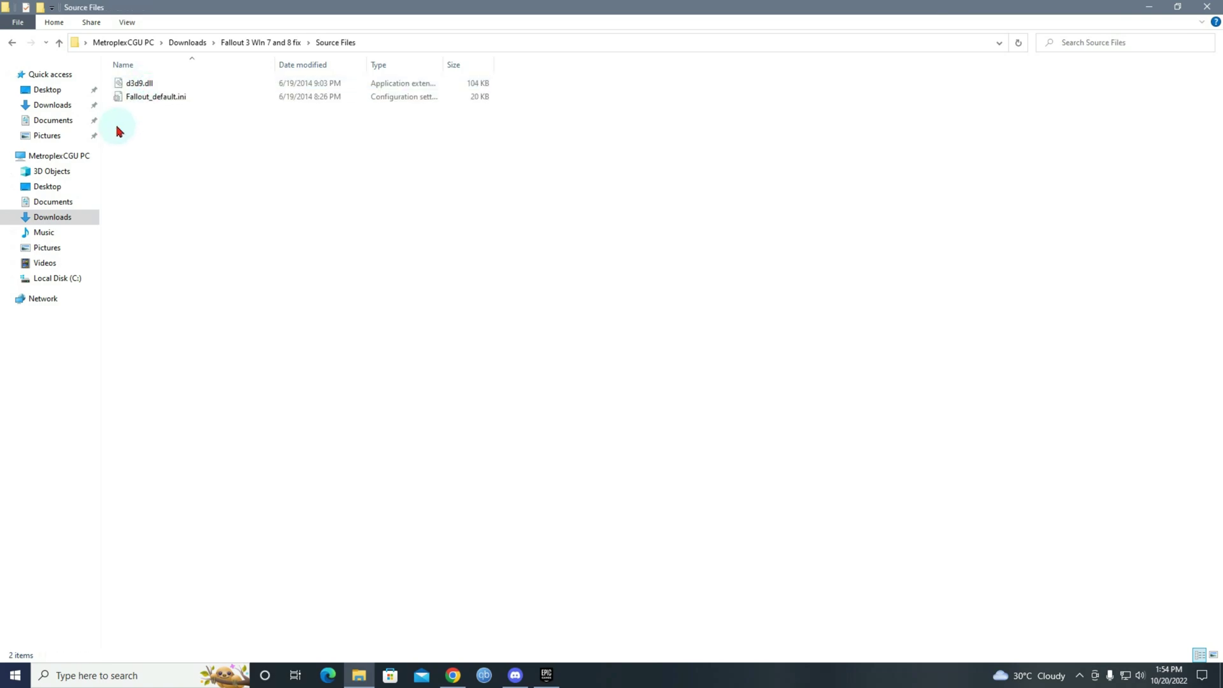
drag(117, 131, 155, 89)
right_click(155, 86)
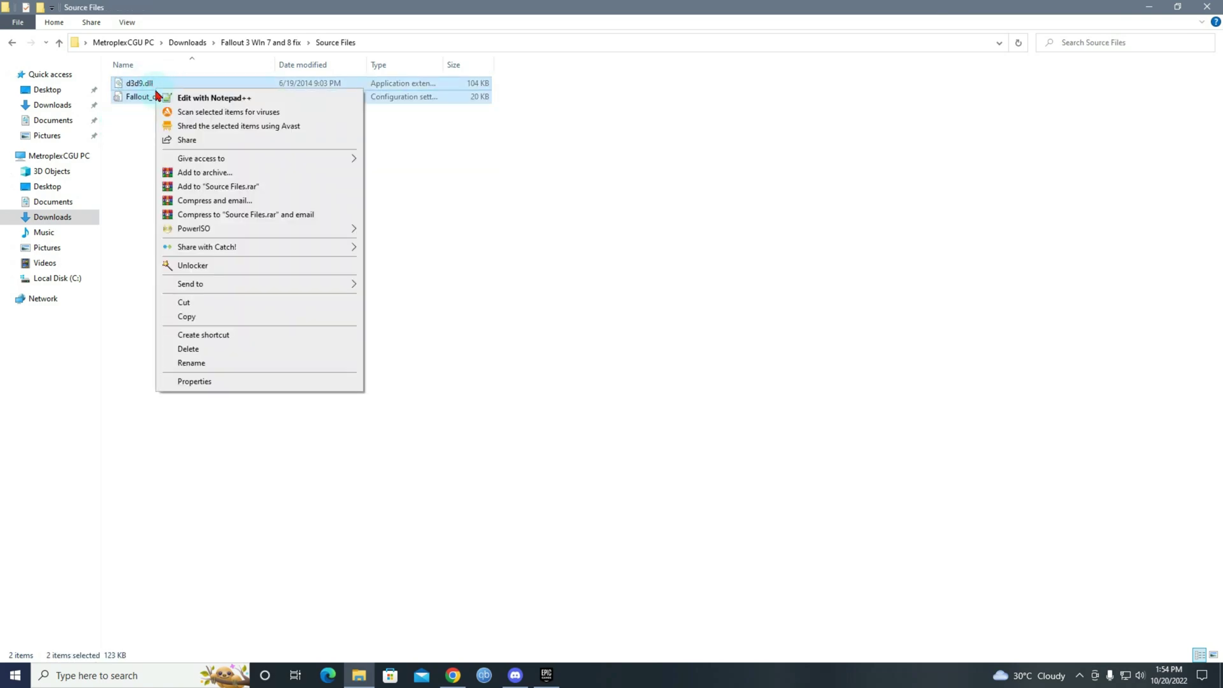
click(191, 321)
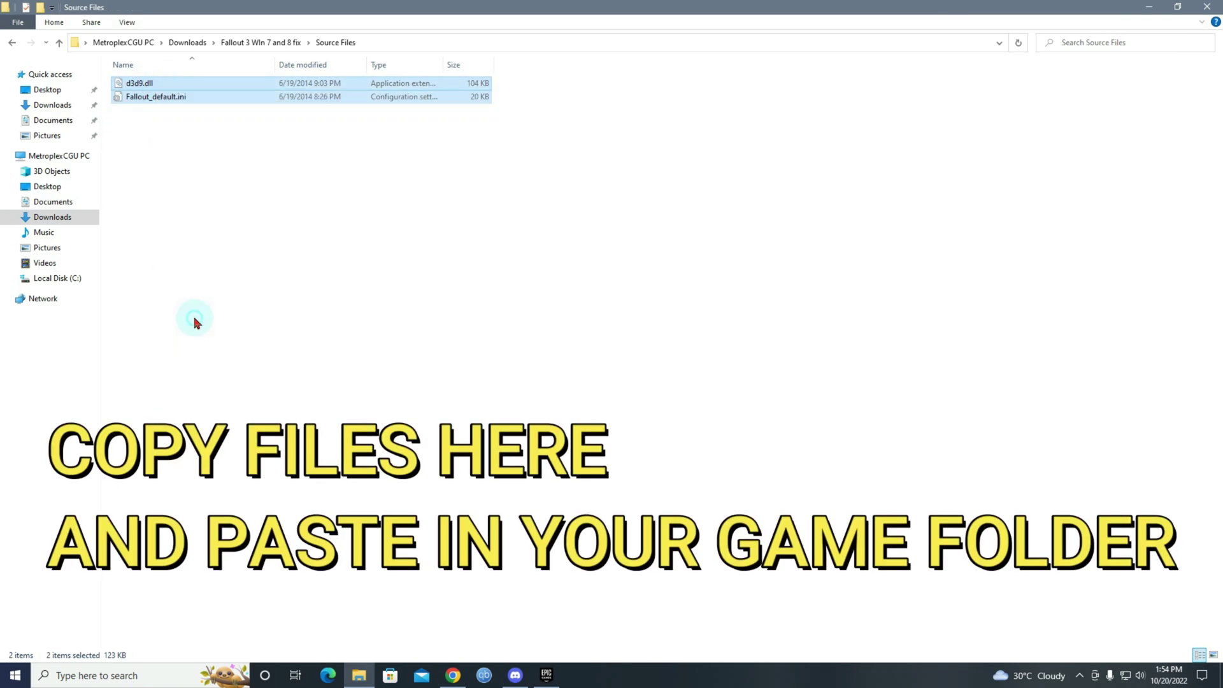
Paste the two copied patch files into the Fallout 3 GOTY English folder, replacing the files with the same names
click(12, 42)
click(12, 42)
click(12, 42)
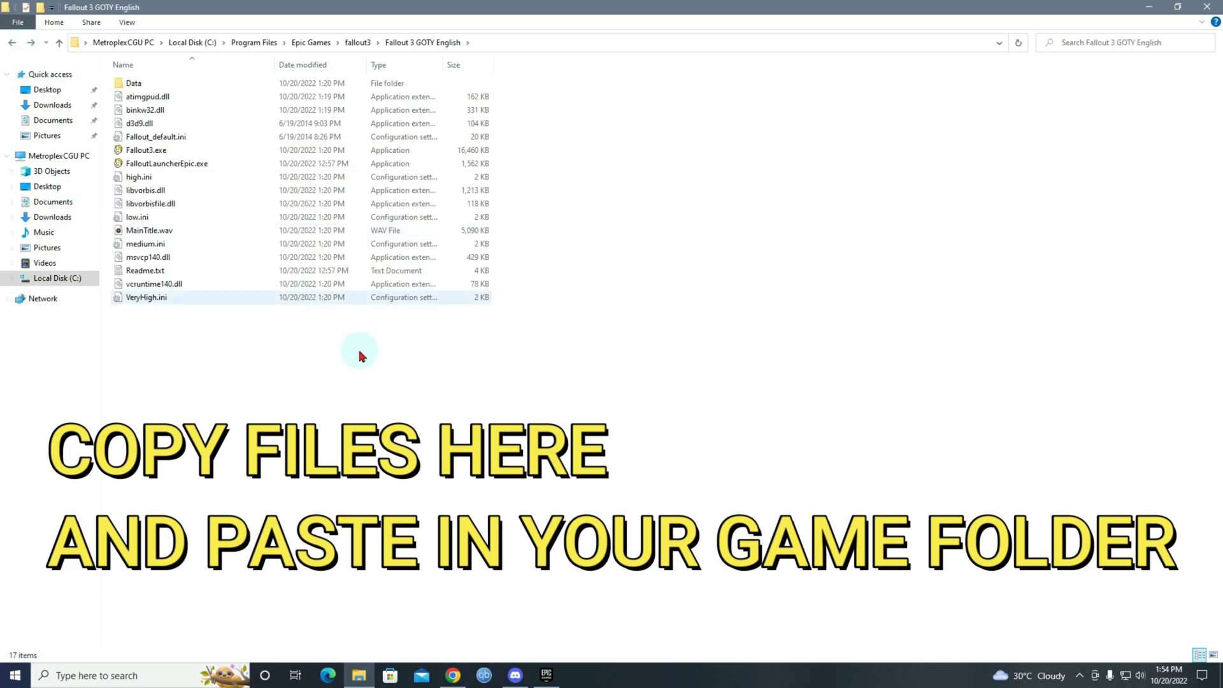
right_click(374, 393)
click(415, 483)
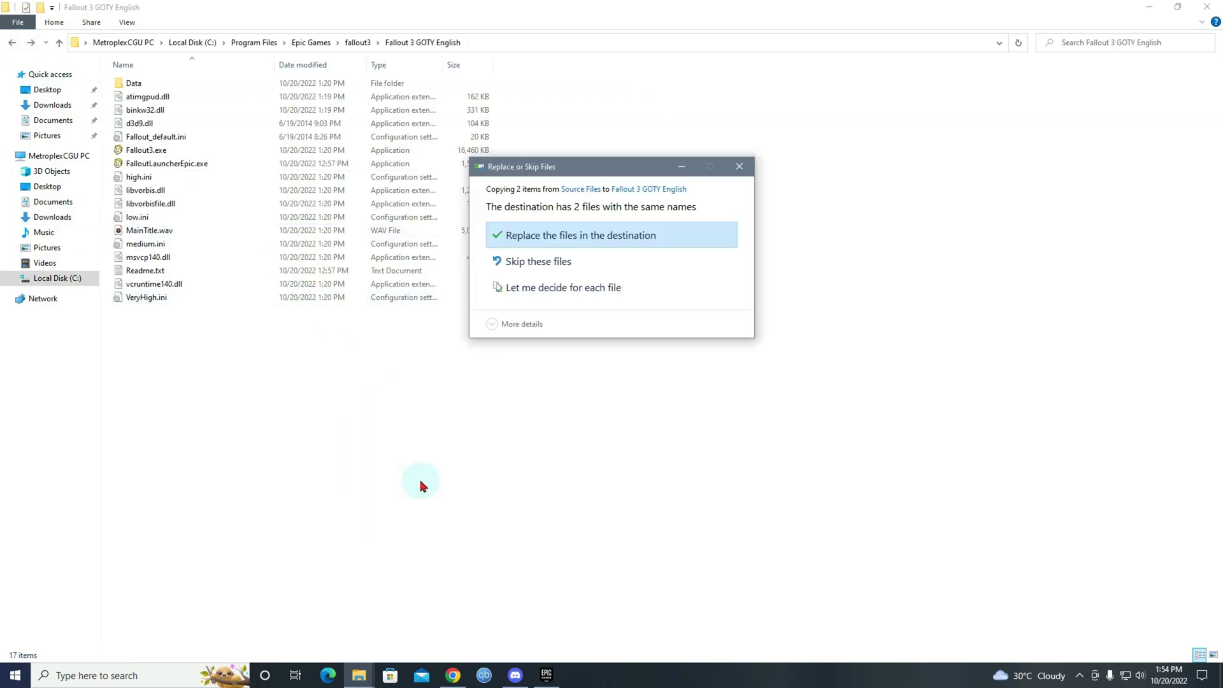
click(513, 236)
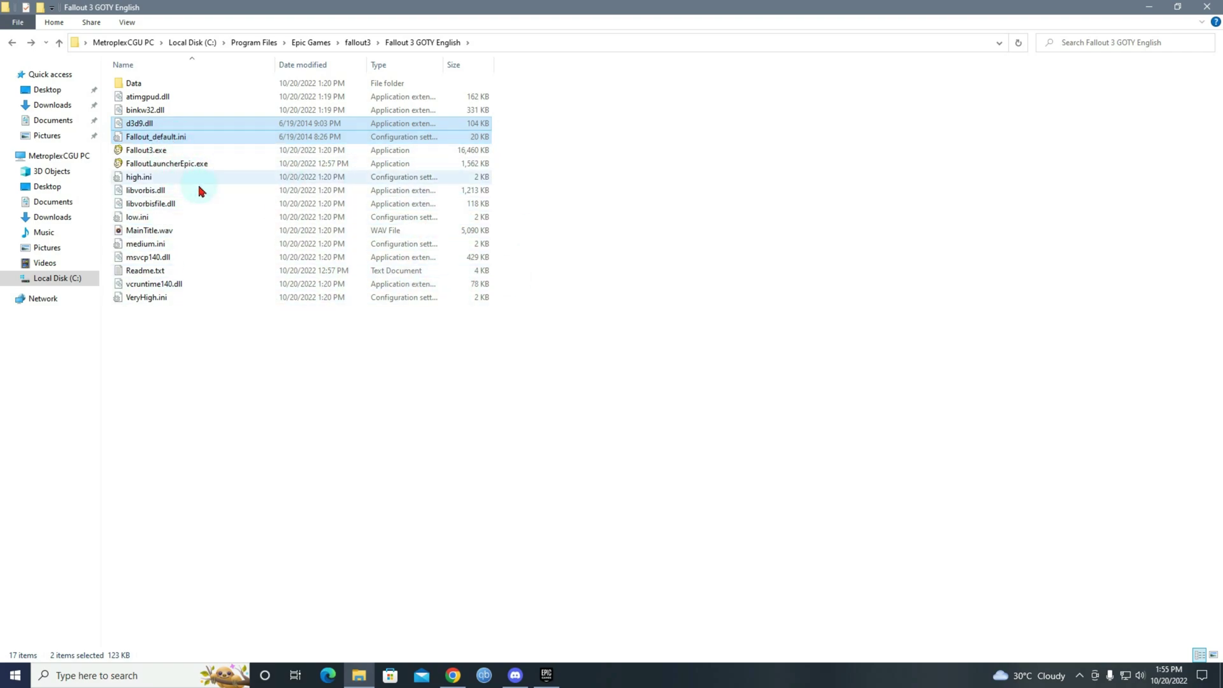
right_click(312, 355)
click(347, 406)
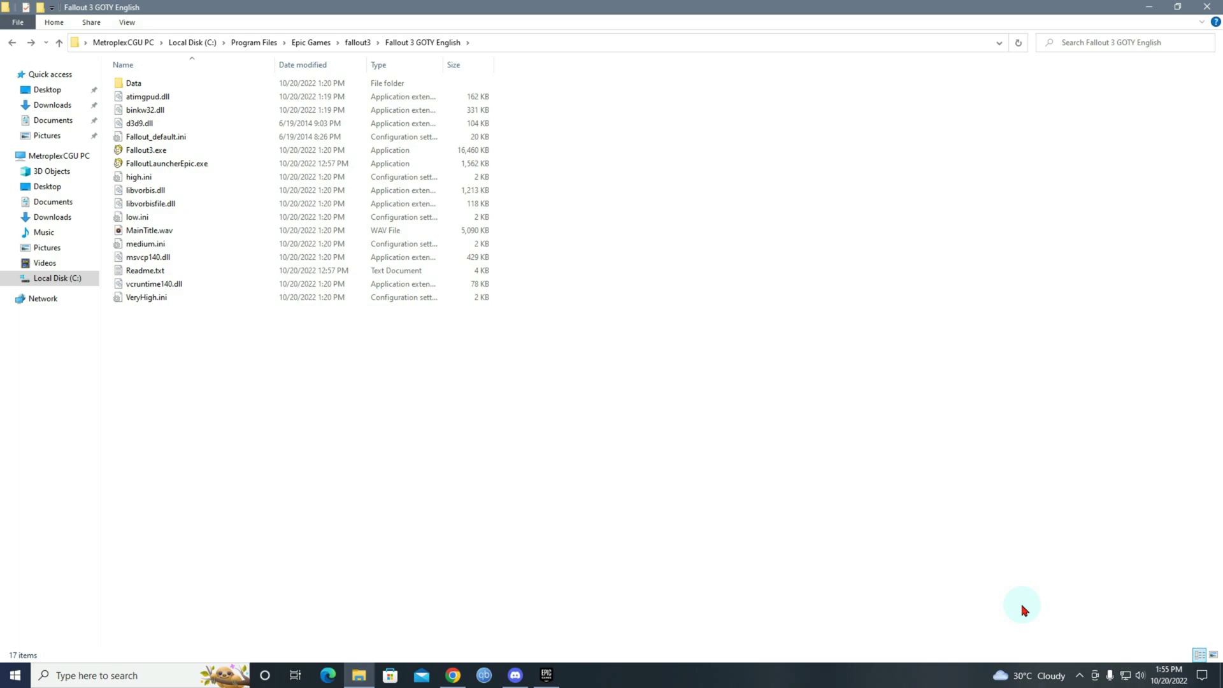
Launch the game with FalloutLauncherEpic.exe and start a new game with Boy as the character's sex
double_click(178, 166)
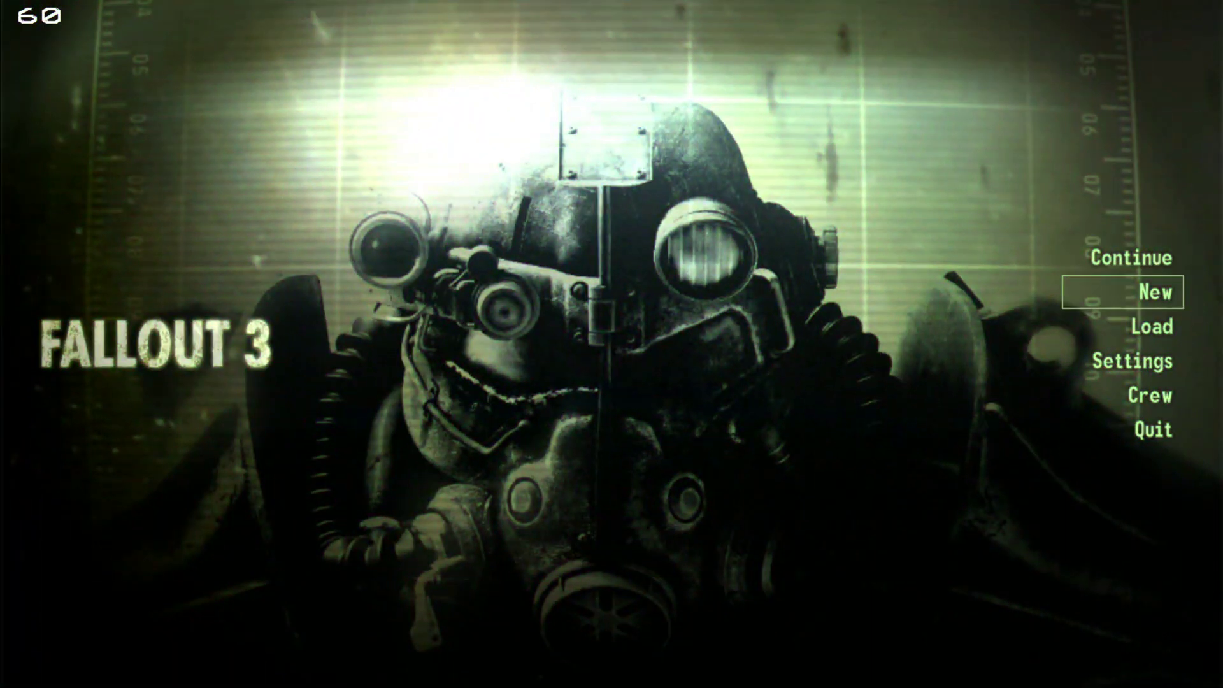
key(Return)
key(Return)
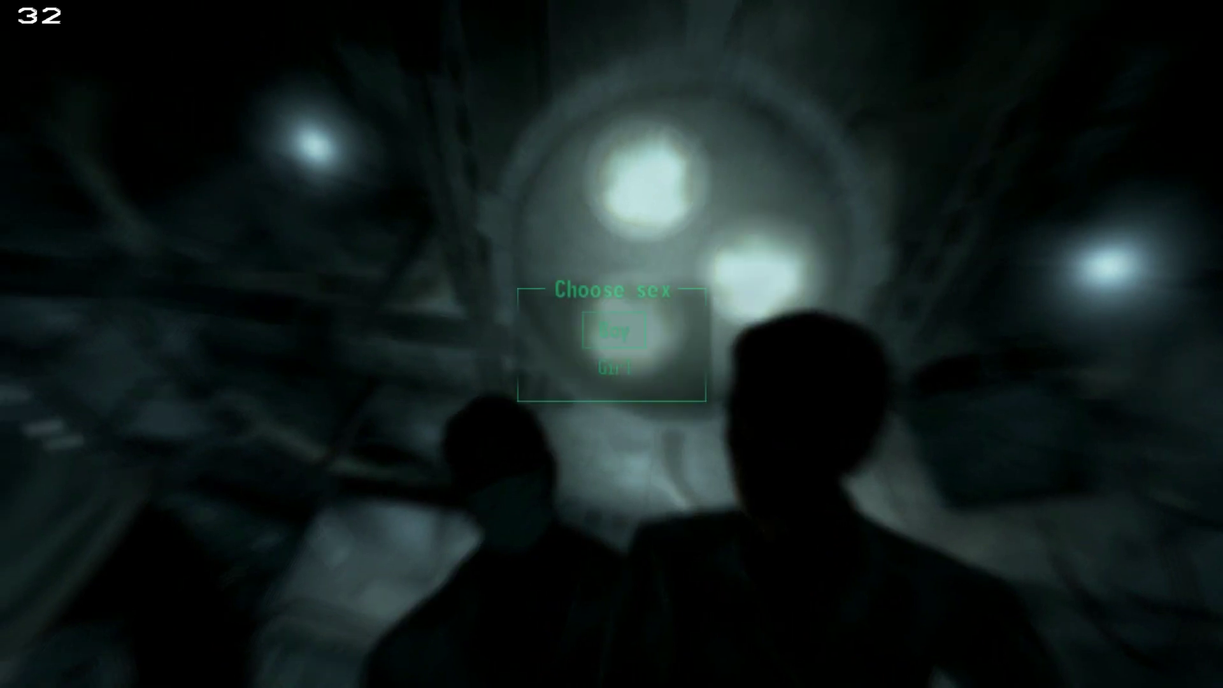
key(Return)
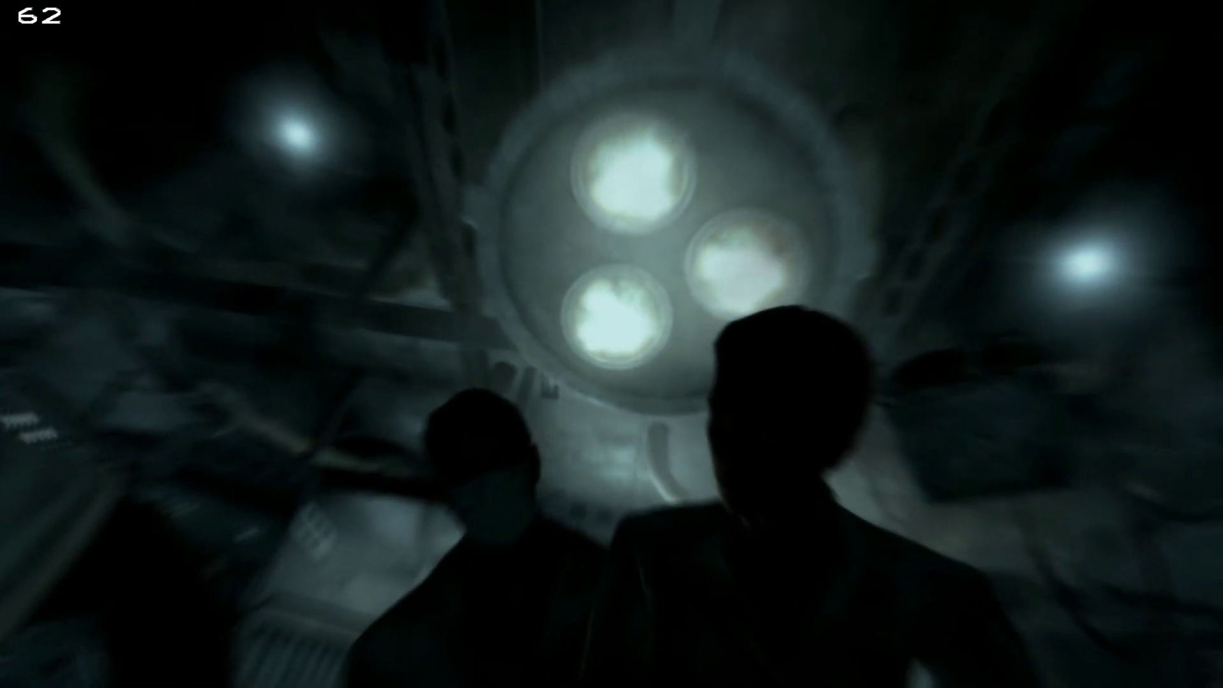